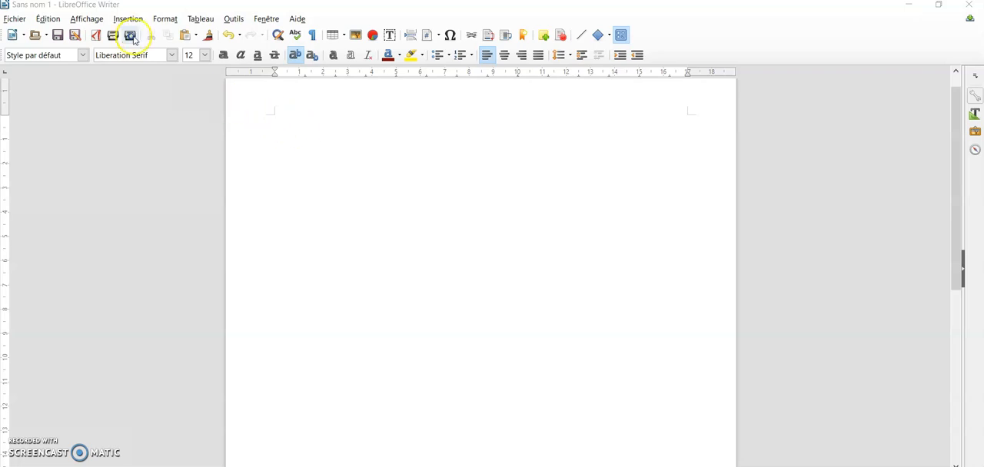
pyautogui.click(127, 19)
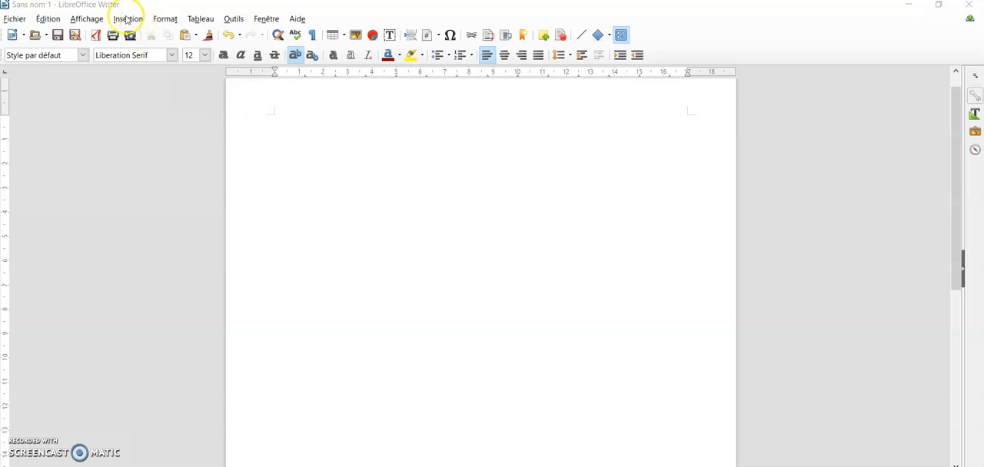
pyautogui.click(126, 19)
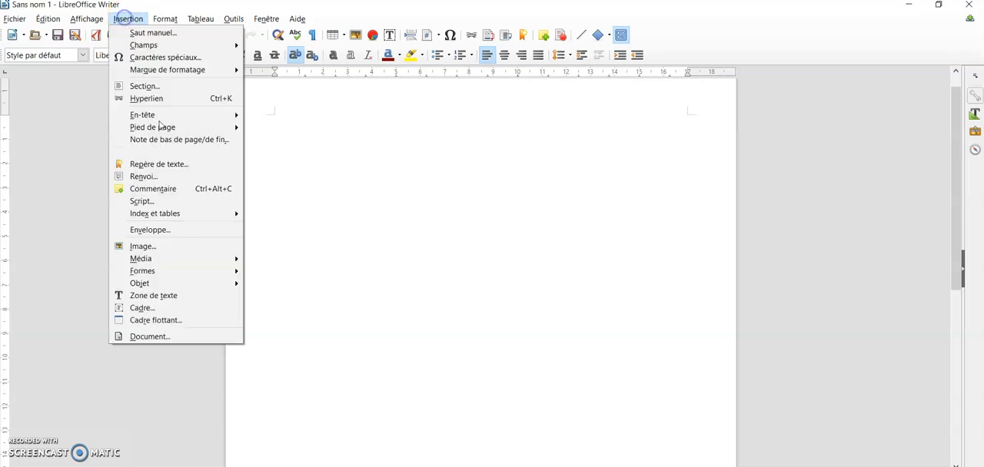
pyautogui.click(177, 298)
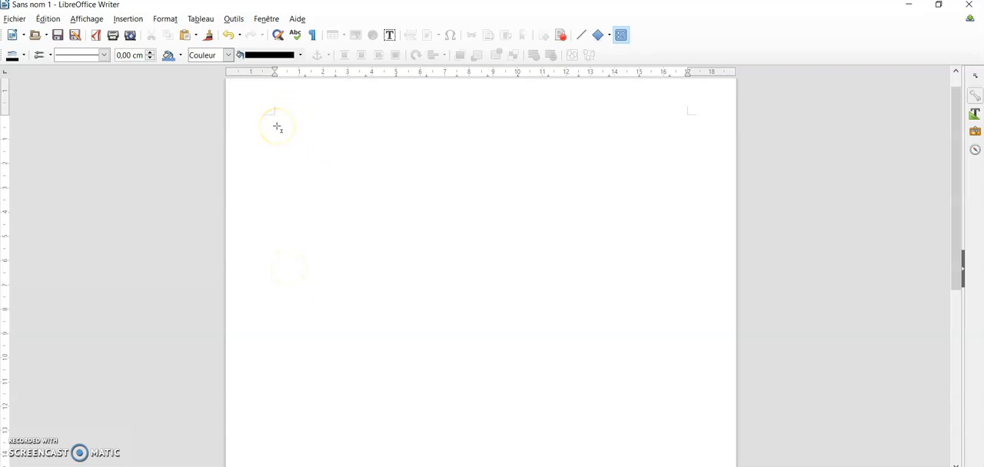
pyautogui.moveTo(278, 129); pyautogui.dragTo(677, 192)
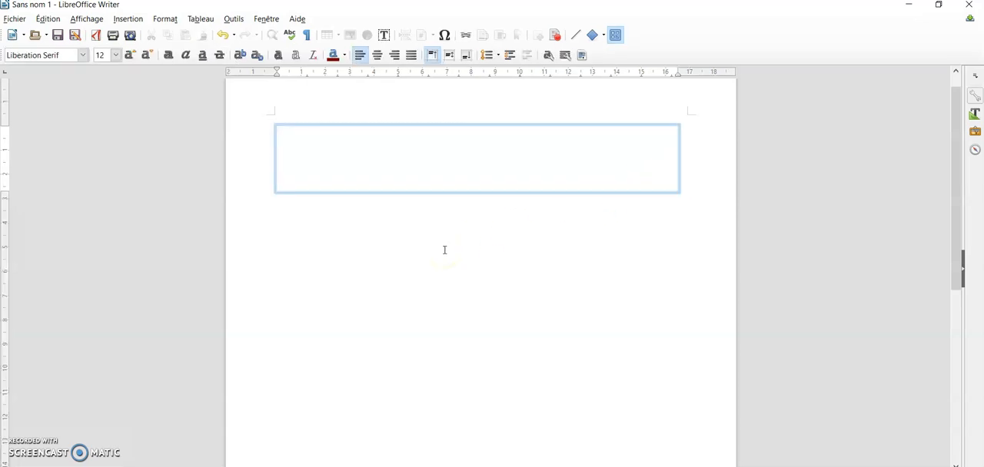
pyautogui.click(354, 238)
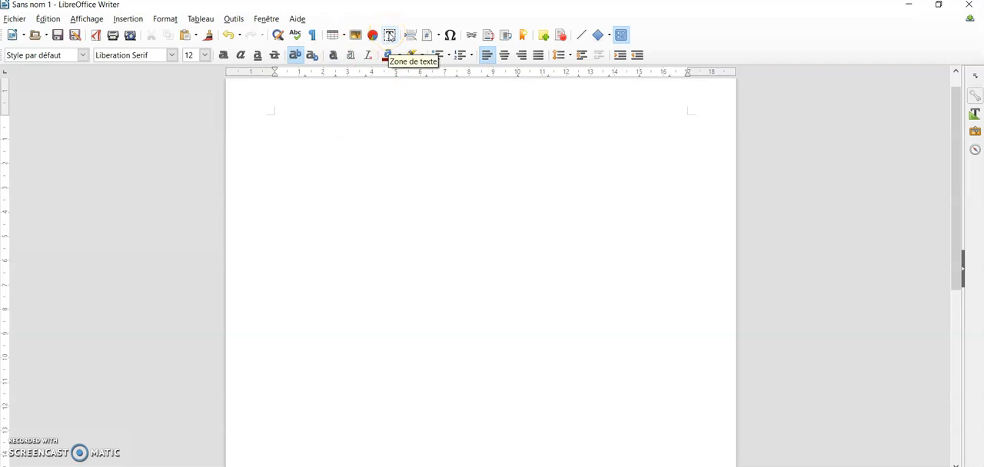
# Step: Draw a text box about 17 cm wide and 2 cm high near the page's top margin and enter "Albert Einstein" in it
pyautogui.click(390, 36)
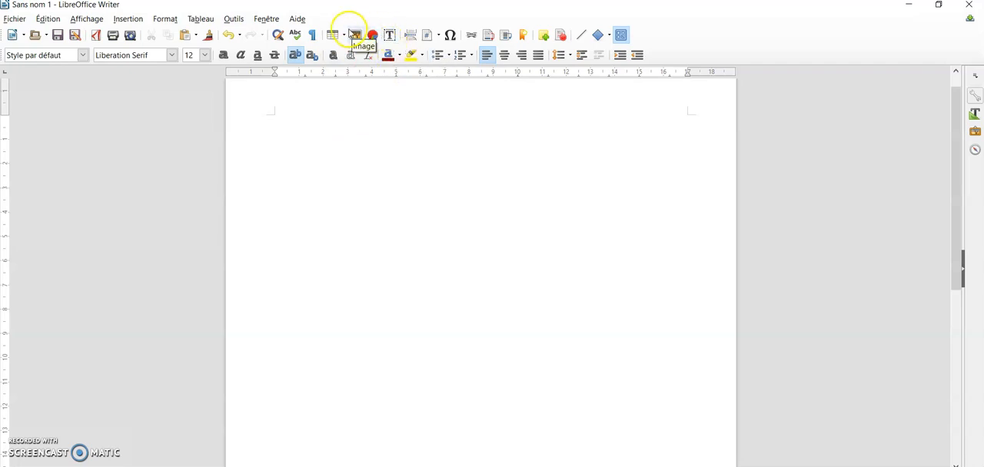
pyautogui.click(390, 35)
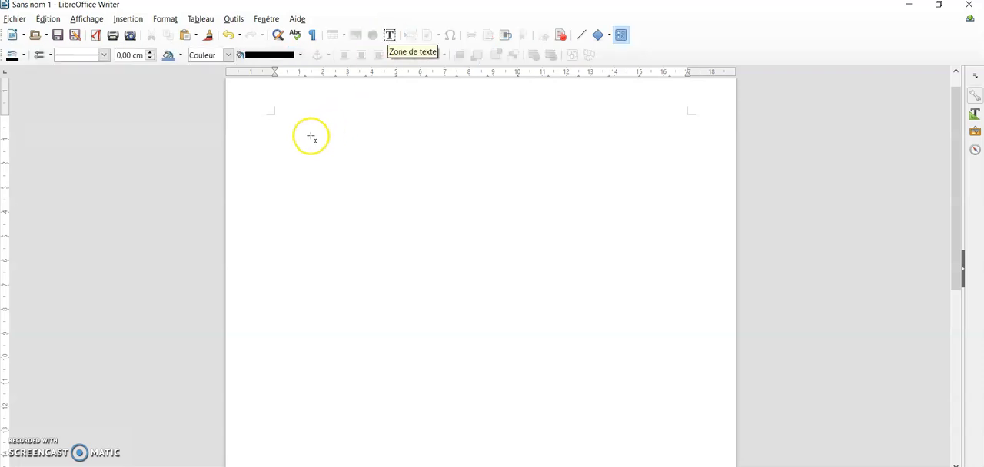
pyautogui.moveTo(272, 132)
pyautogui.mouseDown()
pyautogui.moveTo(434, 162)
pyautogui.moveTo(596, 136)
pyautogui.moveTo(683, 185)
pyautogui.mouseUp()
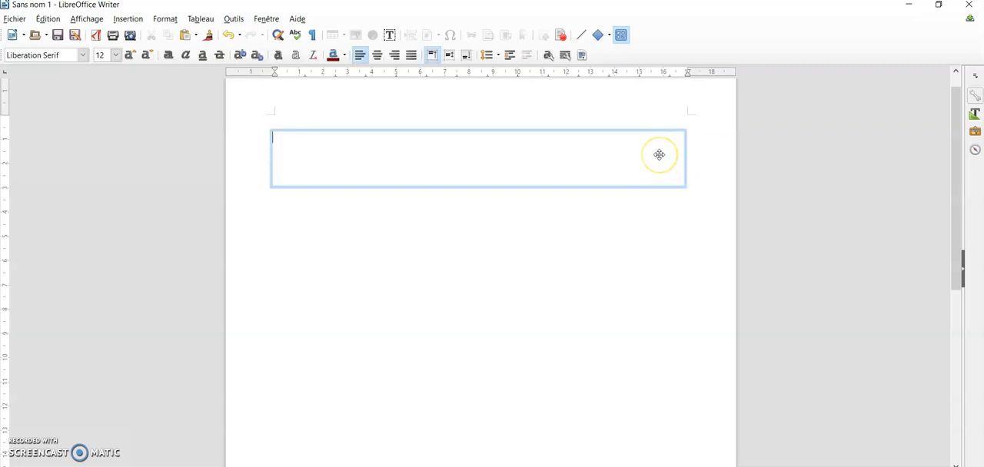
pyautogui.write('Albert Einstein')
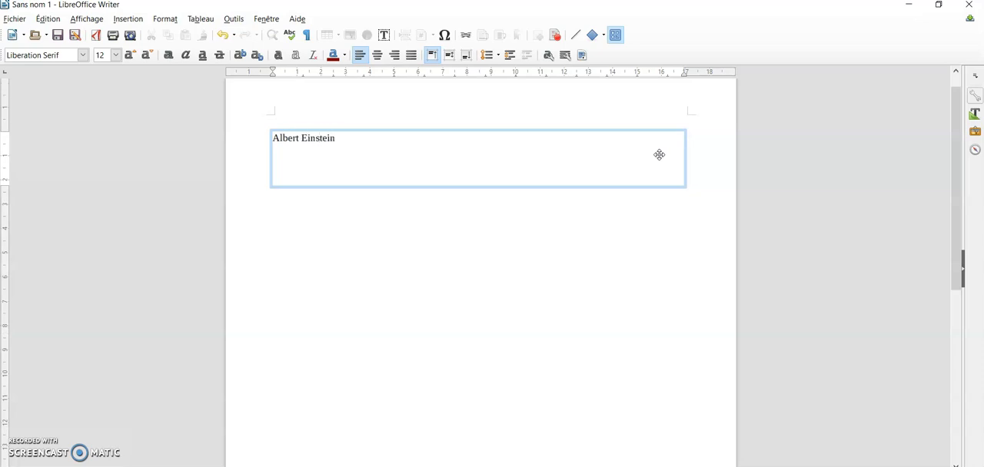
pyautogui.click(612, 175)
pyautogui.click(369, 228)
pyautogui.click(362, 180)
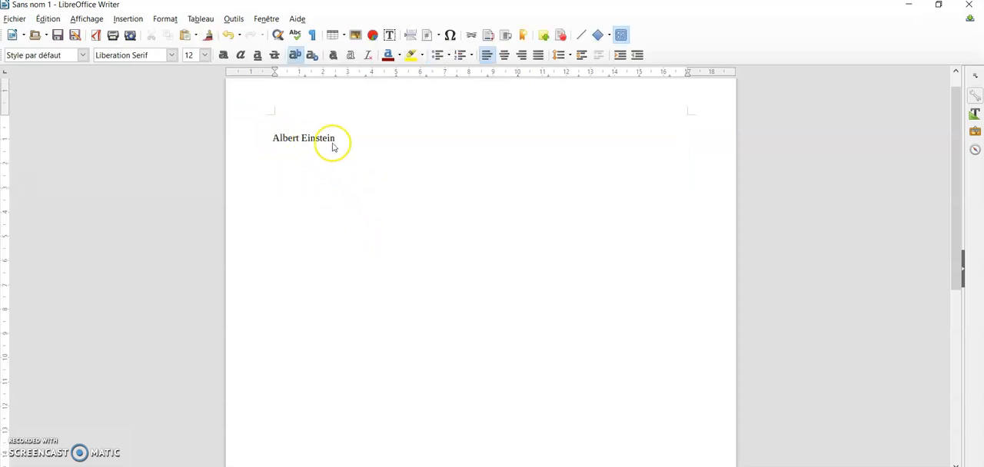
pyautogui.click(368, 206)
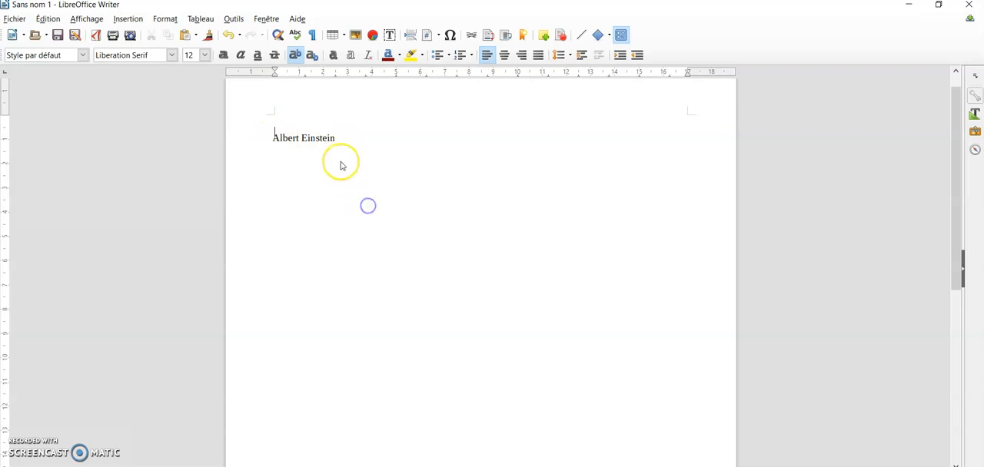
# Step: Select the Albert Einstein text box and move it around the page, ending just below the top margin marks
pyautogui.click(332, 143)
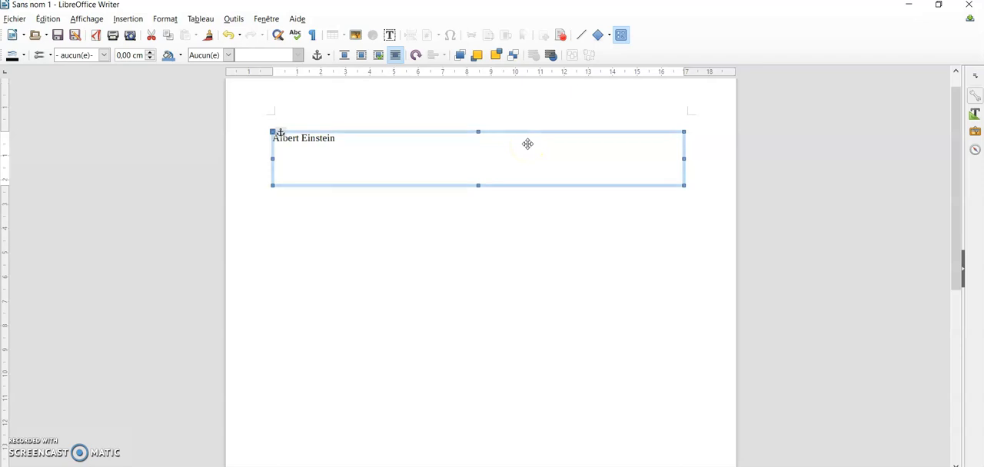
pyautogui.moveTo(527, 143); pyautogui.dragTo(533, 200)
pyautogui.click(514, 178)
pyautogui.click(423, 210)
pyautogui.moveTo(424, 210); pyautogui.dragTo(400, 144)
pyautogui.click(399, 156)
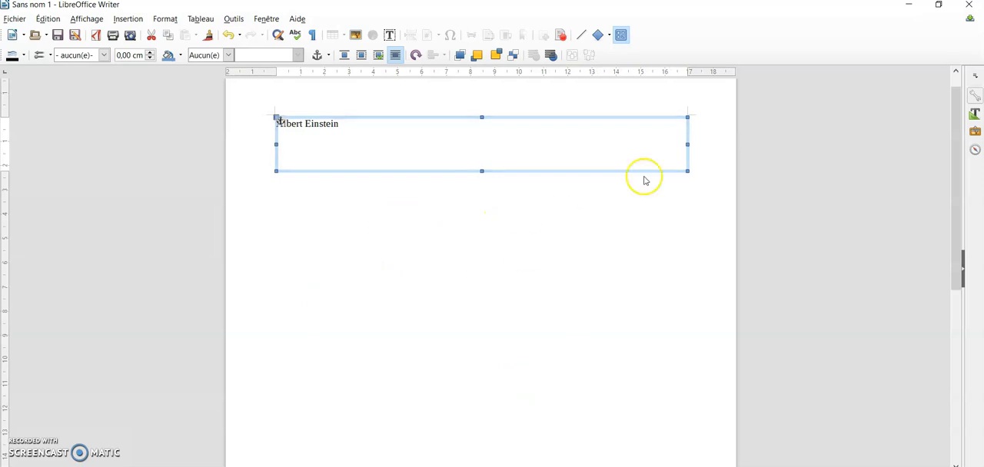
# Step: Resize and reposition the text box to about 17 cm wide and 3 cm high within the page margins
pyautogui.moveTo(687, 171); pyautogui.dragTo(602, 188)
pyautogui.moveTo(503, 126); pyautogui.dragTo(641, 155)
pyautogui.moveTo(405, 182); pyautogui.dragTo(576, 189)
pyautogui.moveTo(652, 161); pyautogui.dragTo(364, 139)
pyautogui.moveTo(441, 158); pyautogui.dragTo(687, 160)
pyautogui.moveTo(483, 193); pyautogui.dragTo(523, 179)
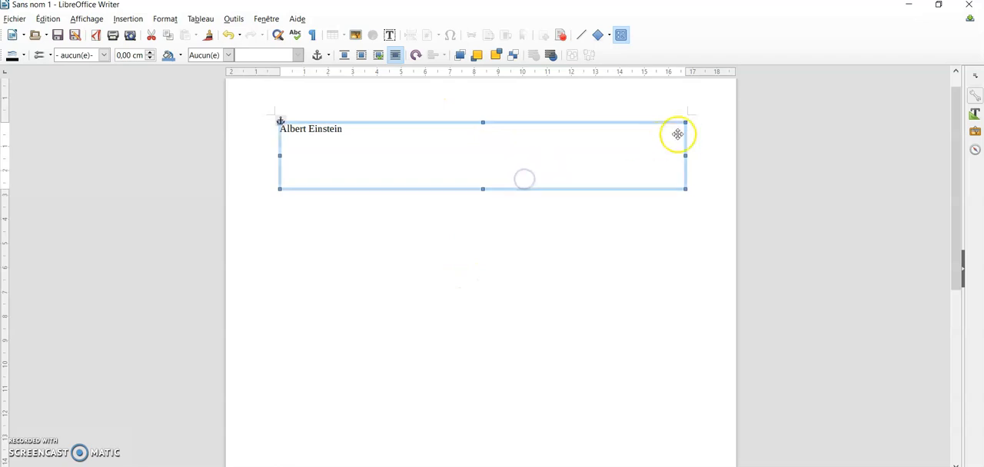
# Step: Resize the text box to about 15 cm wide and 4 cm high, and move it to the page's top margin between the side margins
pyautogui.moveTo(686, 156); pyautogui.dragTo(639, 279)
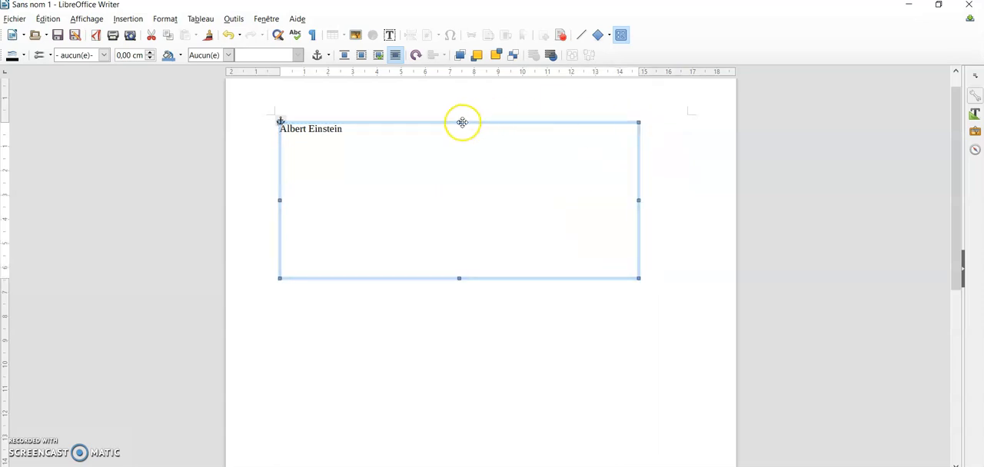
pyautogui.moveTo(460, 123); pyautogui.dragTo(459, 231)
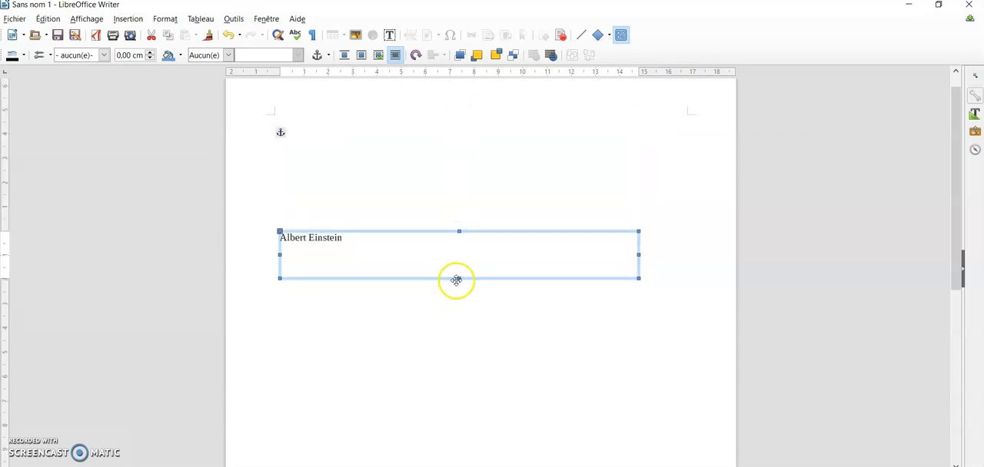
pyautogui.moveTo(459, 279); pyautogui.dragTo(462, 332)
pyautogui.moveTo(498, 286); pyautogui.dragTo(516, 175)
pyautogui.click(619, 333)
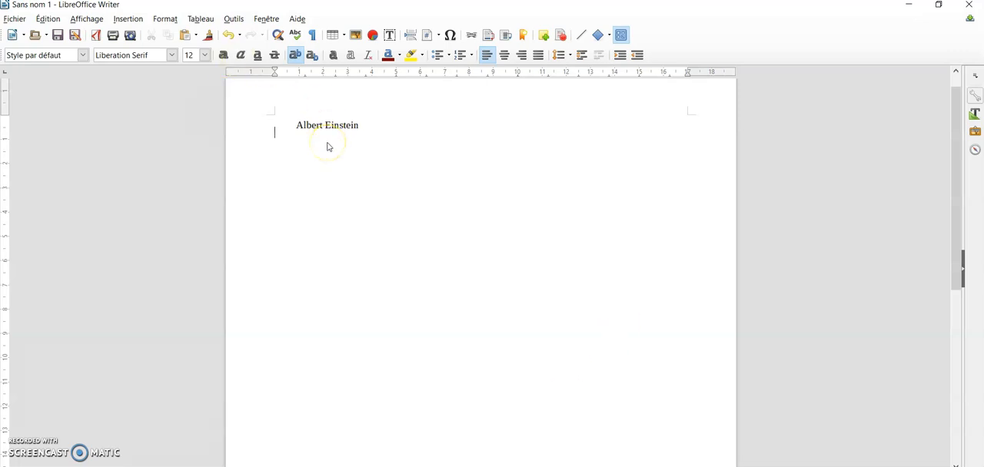
# Step: Add "(1879-1955)" after Albert Einstein in the text box
pyautogui.click(384, 144)
pyautogui.click(385, 144)
pyautogui.click(359, 129)
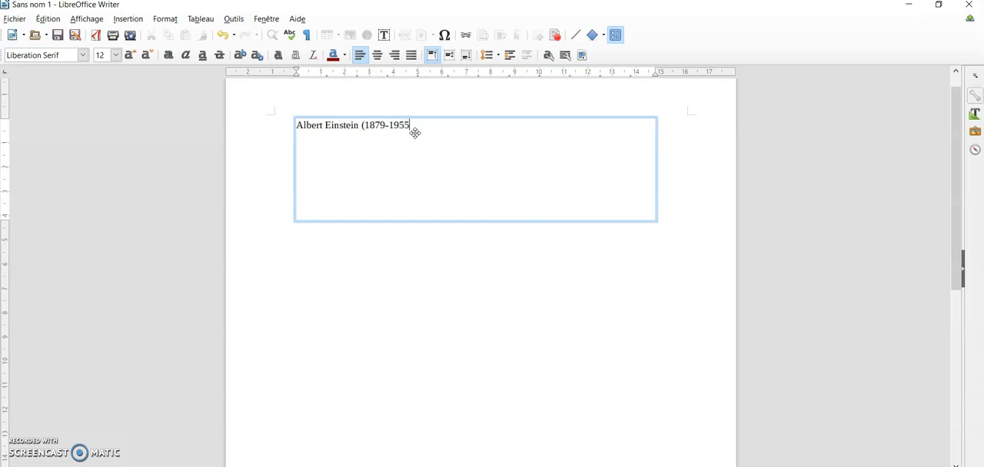
pyautogui.click(418, 128)
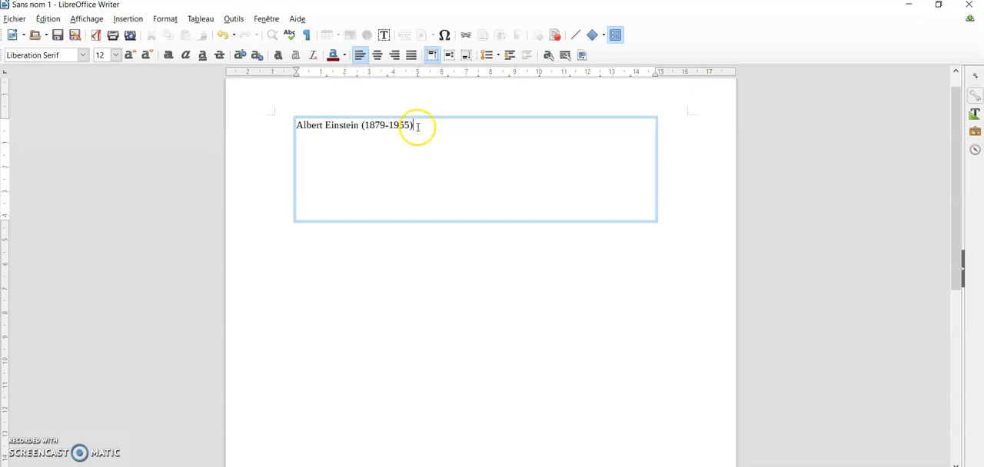
# Step: Center the whole title line horizontally in its text box and set its font size to 24
pyautogui.moveTo(417, 128); pyautogui.dragTo(298, 127)
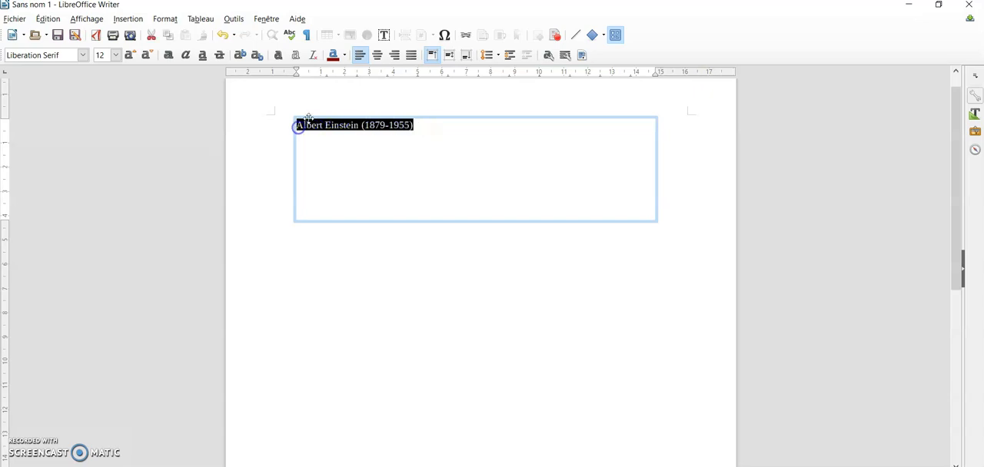
pyautogui.click(379, 57)
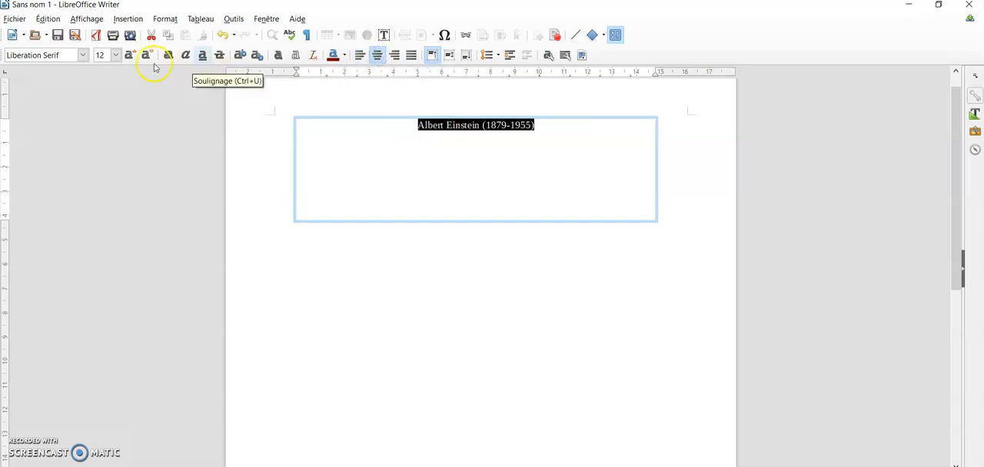
pyautogui.click(116, 56)
pyautogui.scroll(-2, 108, 146)
pyautogui.click(100, 153)
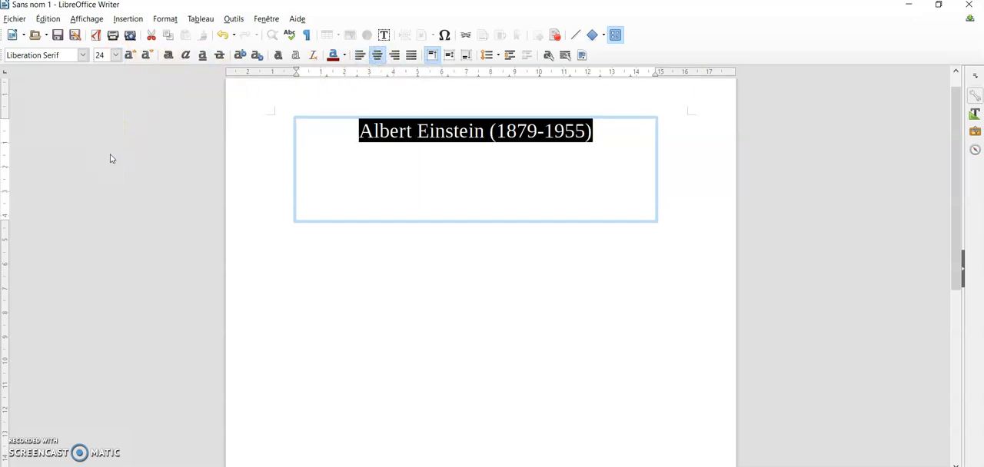
# Step: Make the selected title text bold and color it blue
pyautogui.click(168, 55)
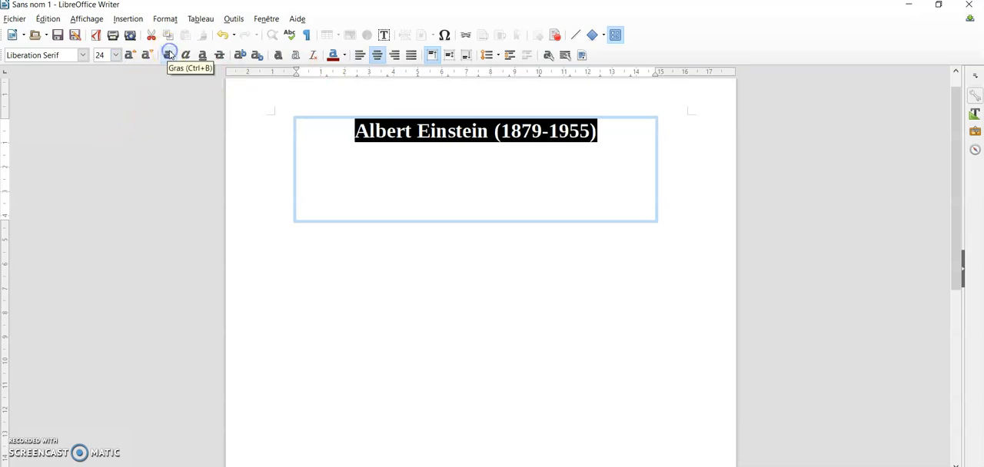
pyautogui.click(343, 56)
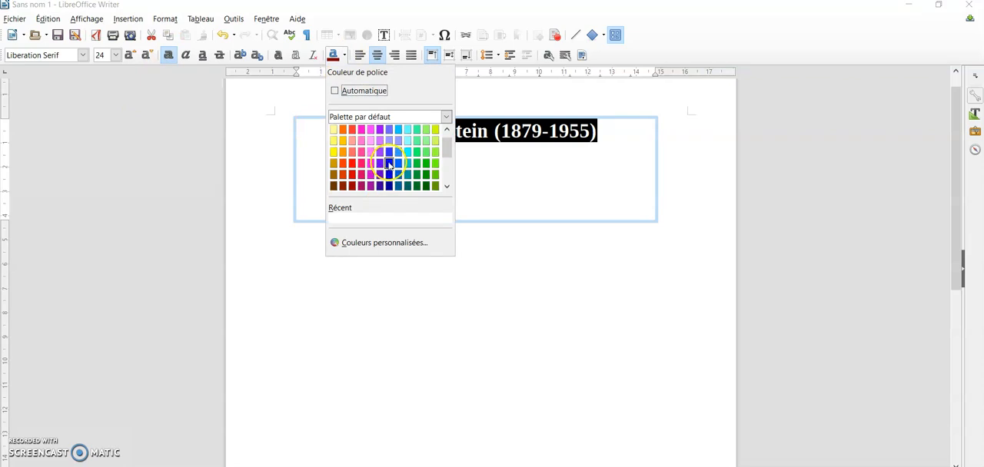
pyautogui.click(382, 163)
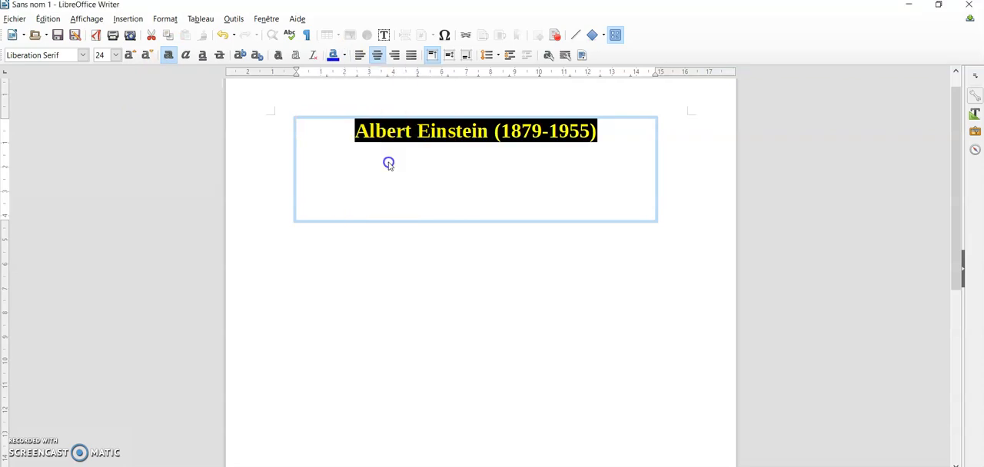
# Step: Reduce the text box's height to about 1.4 cm so it fits closely around the title
pyautogui.click(494, 246)
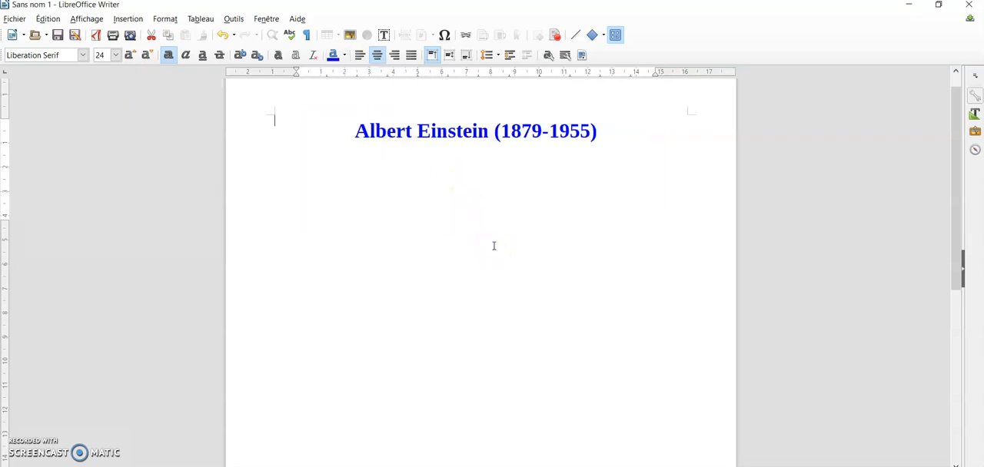
pyautogui.click(474, 121)
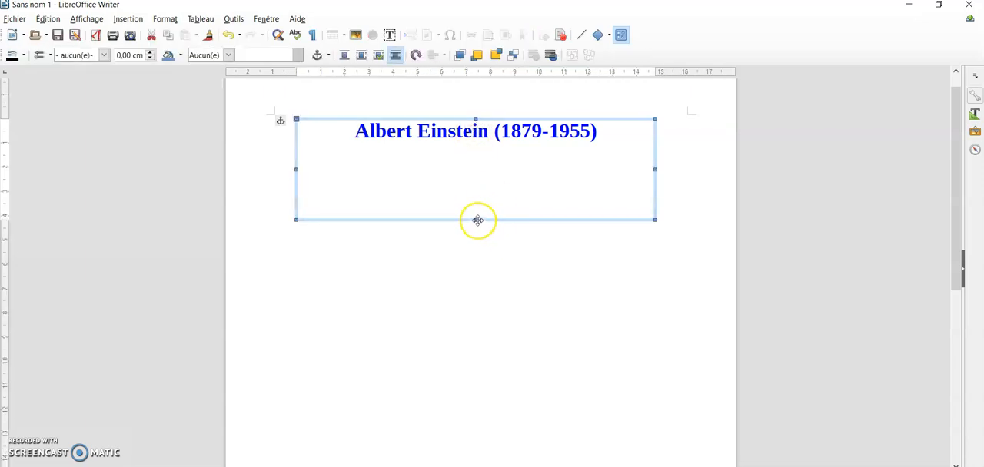
pyautogui.moveTo(476, 221); pyautogui.dragTo(478, 152)
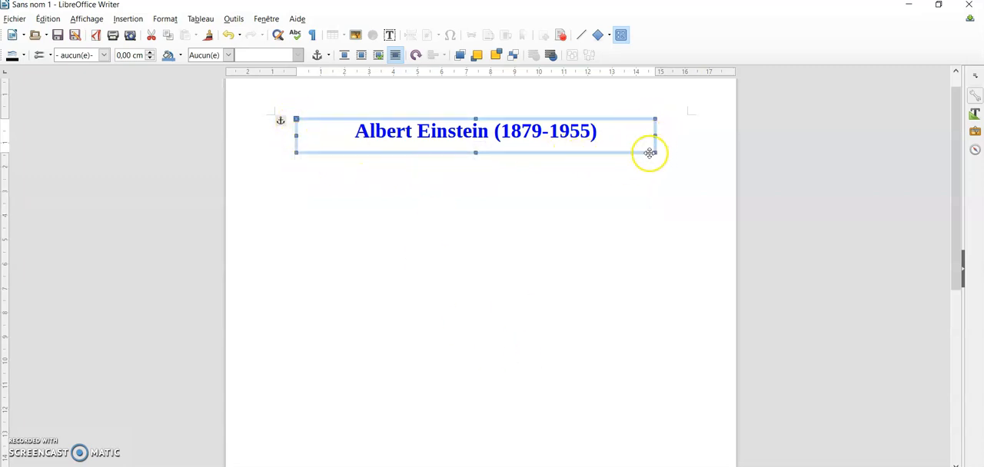
# Step: Open the line settings of the title's text box and set its border style to Continu
pyautogui.rightClick(335, 134)
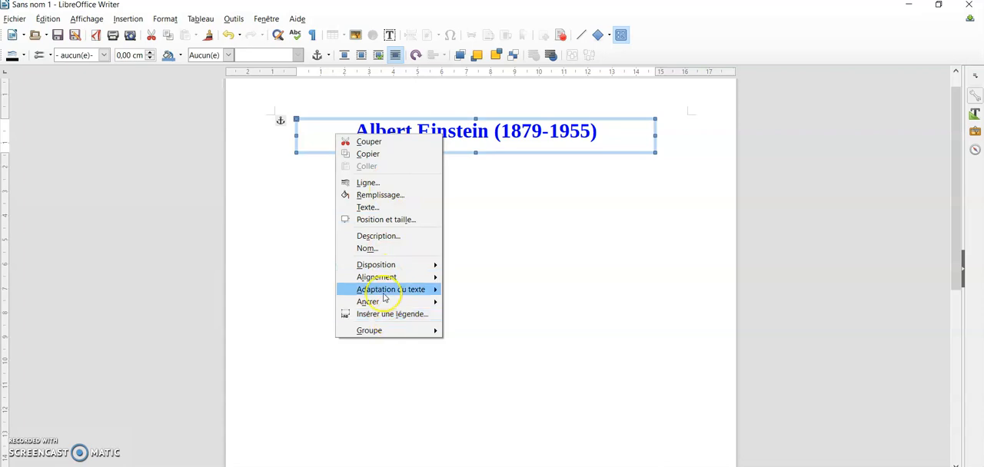
pyautogui.click(369, 183)
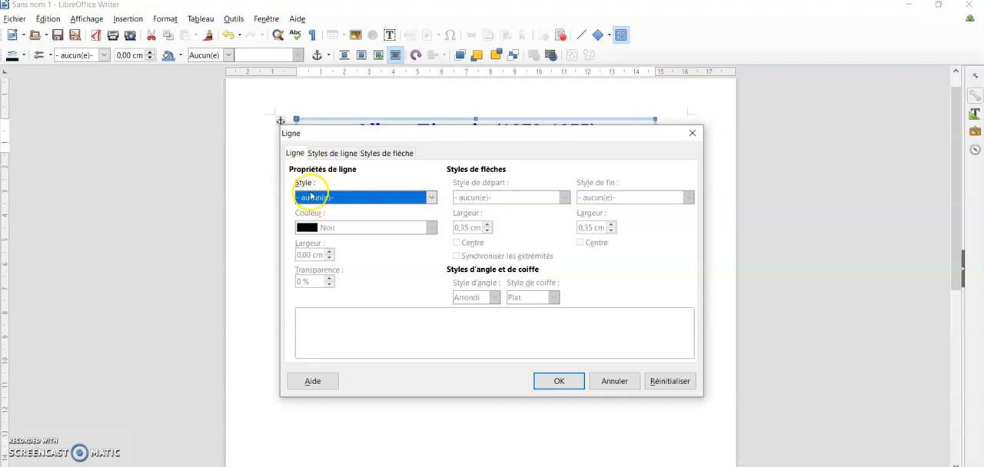
pyautogui.click(432, 198)
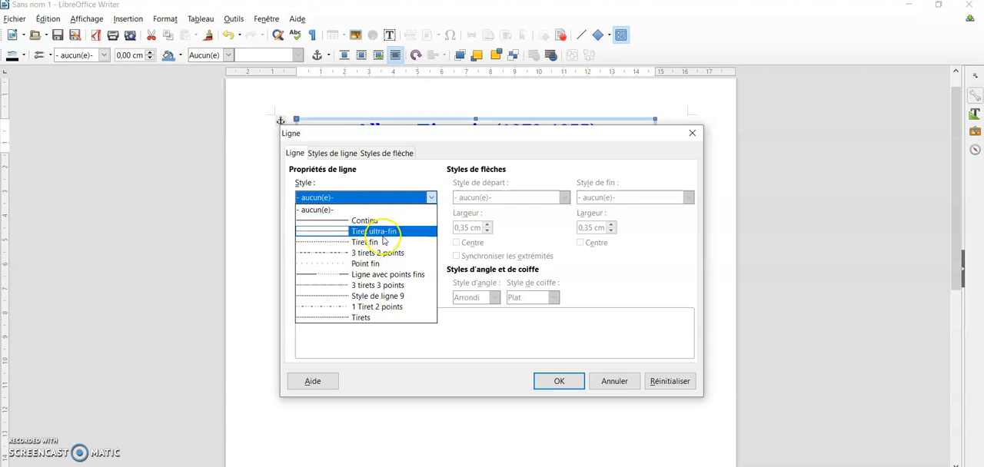
pyautogui.click(365, 221)
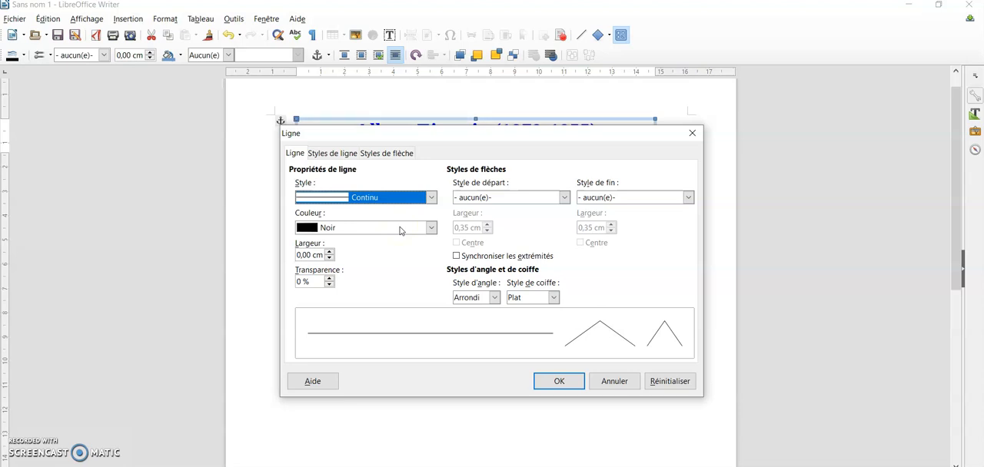
# Step: Set the text box's border line width to 0,30 cm
pyautogui.click(329, 252)
pyautogui.click(329, 252)
pyautogui.click(329, 252)
pyautogui.click(329, 252)
pyautogui.click(329, 252)
pyautogui.click(329, 252)
pyautogui.click(329, 252)
pyautogui.click(329, 252)
pyautogui.click(329, 252)
pyautogui.click(329, 252)
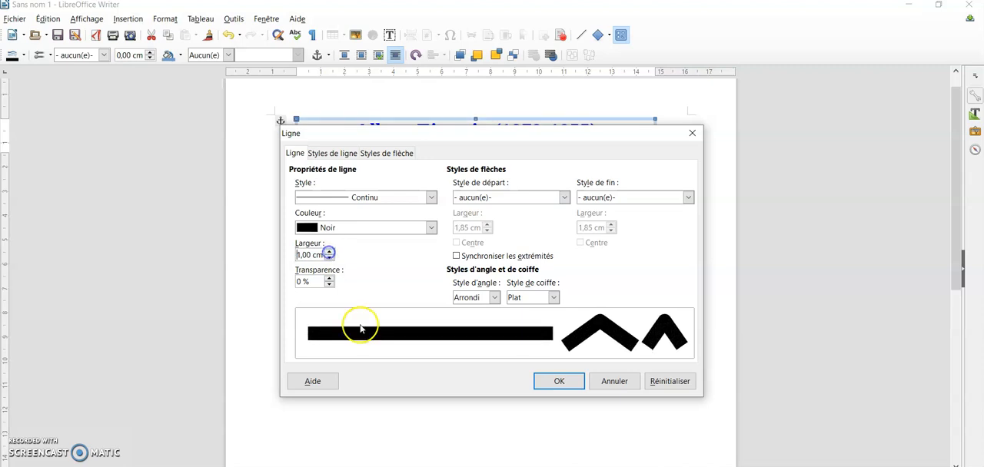
pyautogui.click(331, 259)
pyautogui.click(330, 259)
pyautogui.click(330, 259)
pyautogui.click(331, 259)
pyautogui.click(330, 259)
pyautogui.click(331, 259)
pyautogui.click(331, 259)
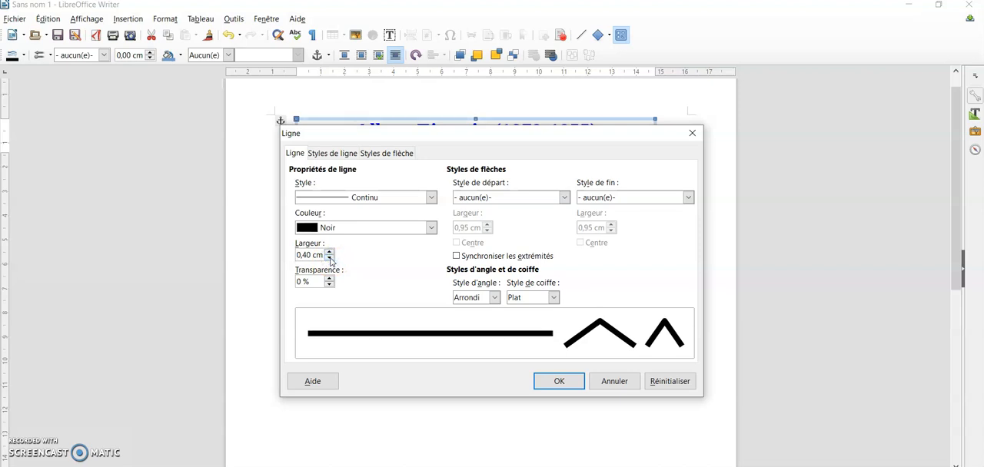
pyautogui.click(330, 259)
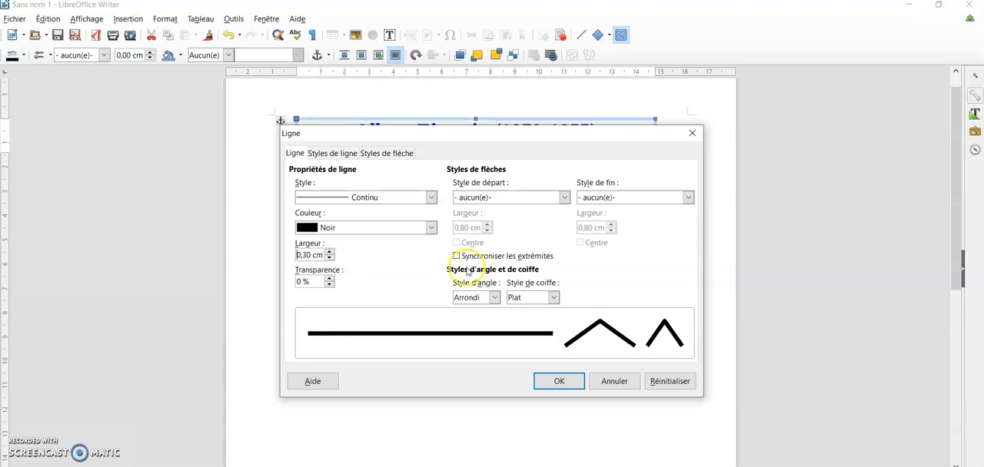
# Step: Set the text box's border line color to Bleu, apply the line settings and deselect the box
pyautogui.click(431, 229)
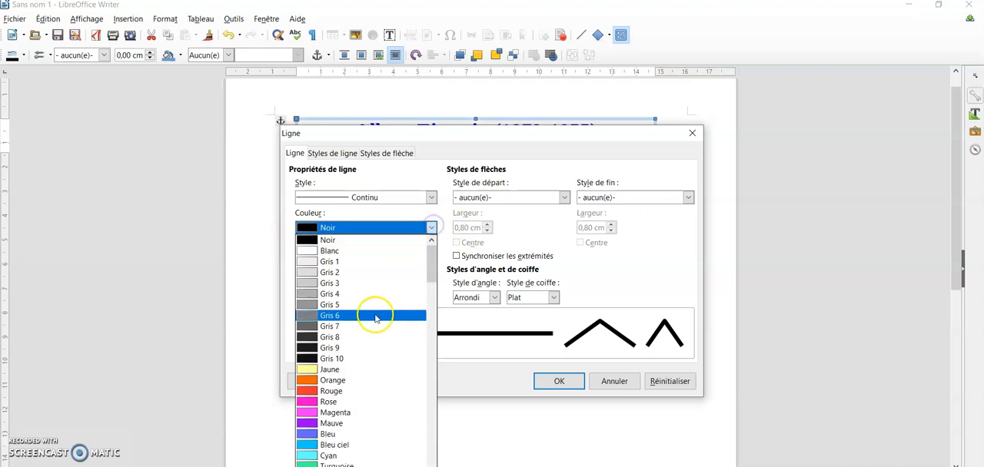
pyautogui.click(355, 436)
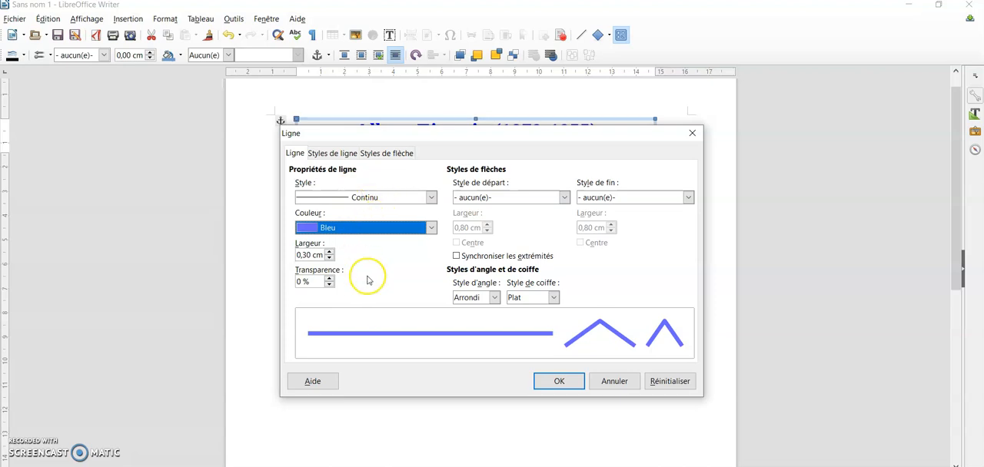
pyautogui.click(555, 380)
pyautogui.click(517, 326)
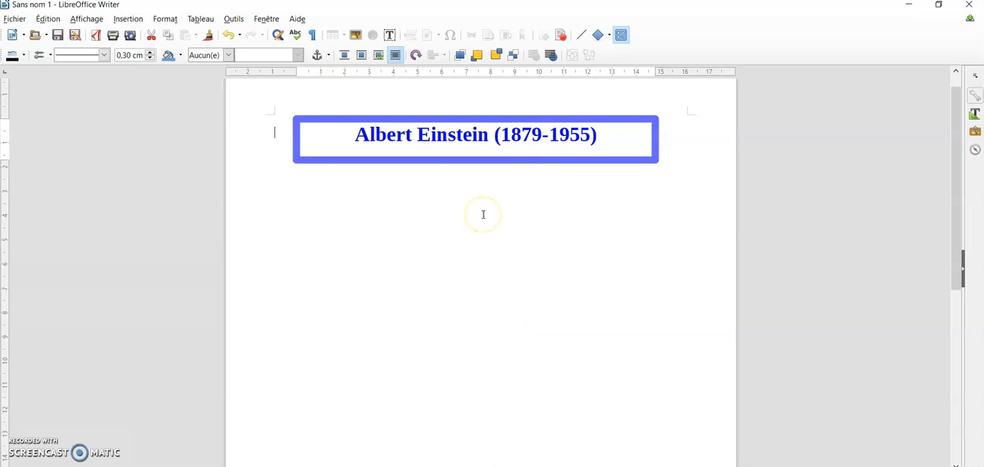
# Step: Shift the bordered title box slightly to the right on the page and deselect it
pyautogui.click(600, 120)
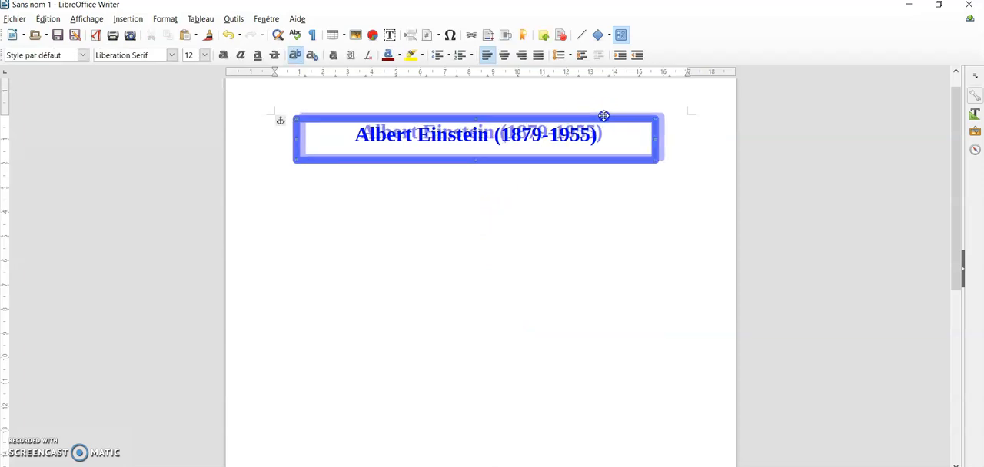
pyautogui.click(629, 254)
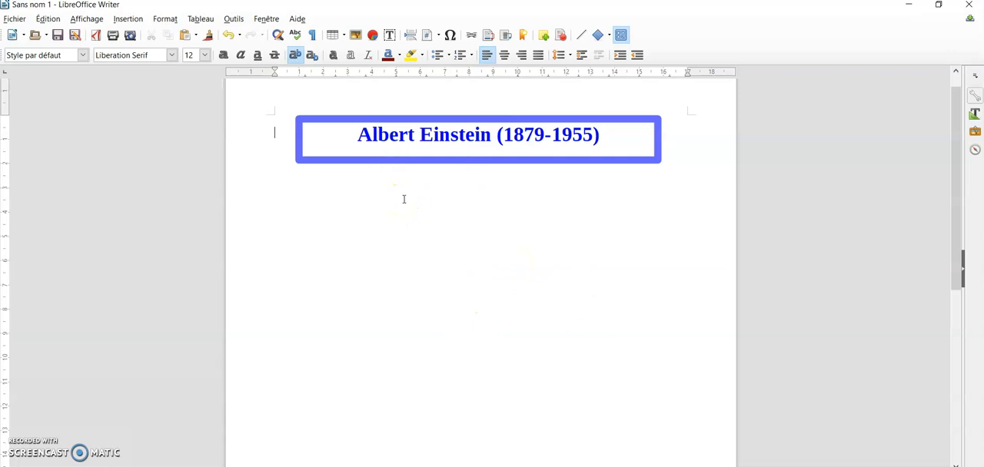
# Step: Save the untitled document containing the bordered title
pyautogui.click(59, 36)
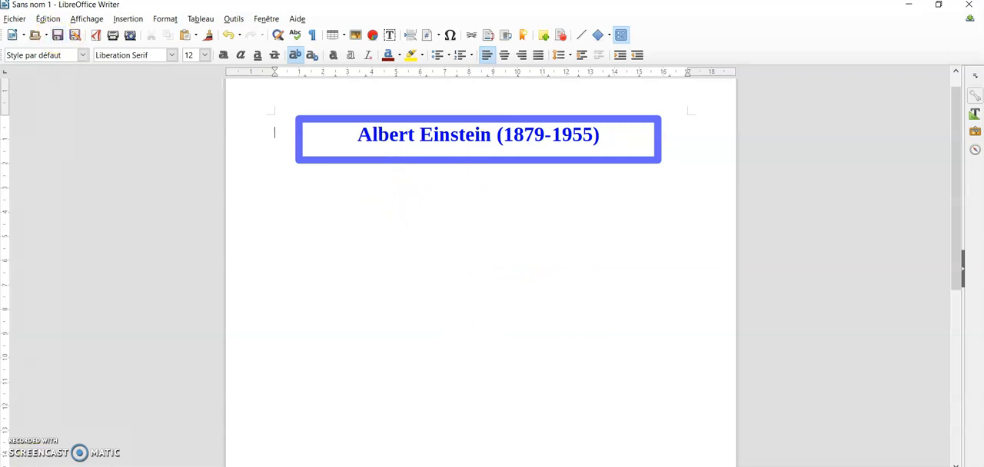